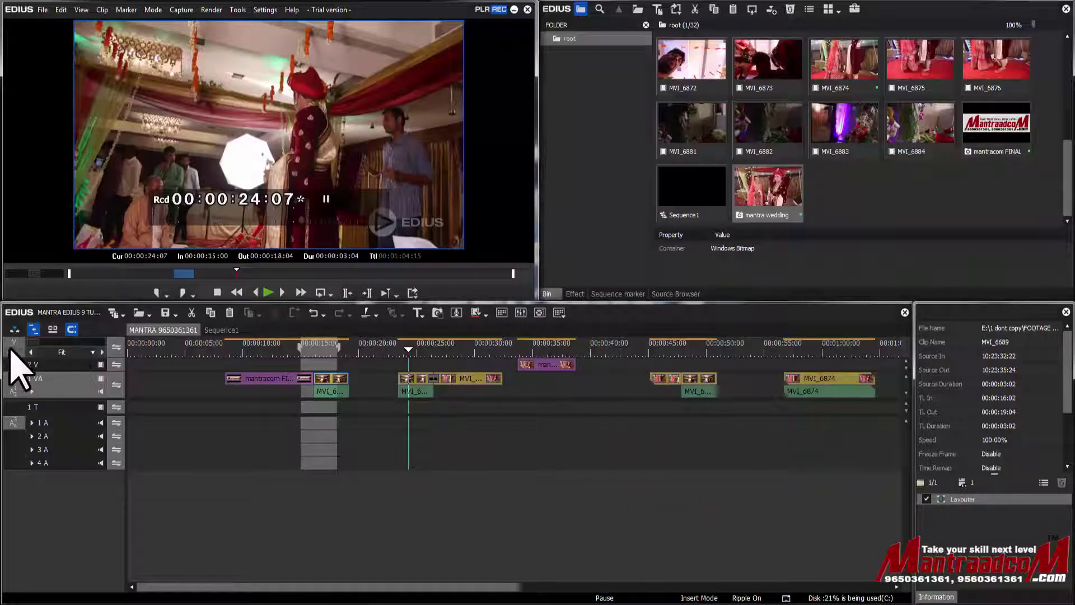
# Zoom the timeline in around the playhead and look through the clips further along the sequence
pyautogui.moveTo(33, 342); pyautogui.dragTo(60, 347)
pyautogui.click(288, 350)
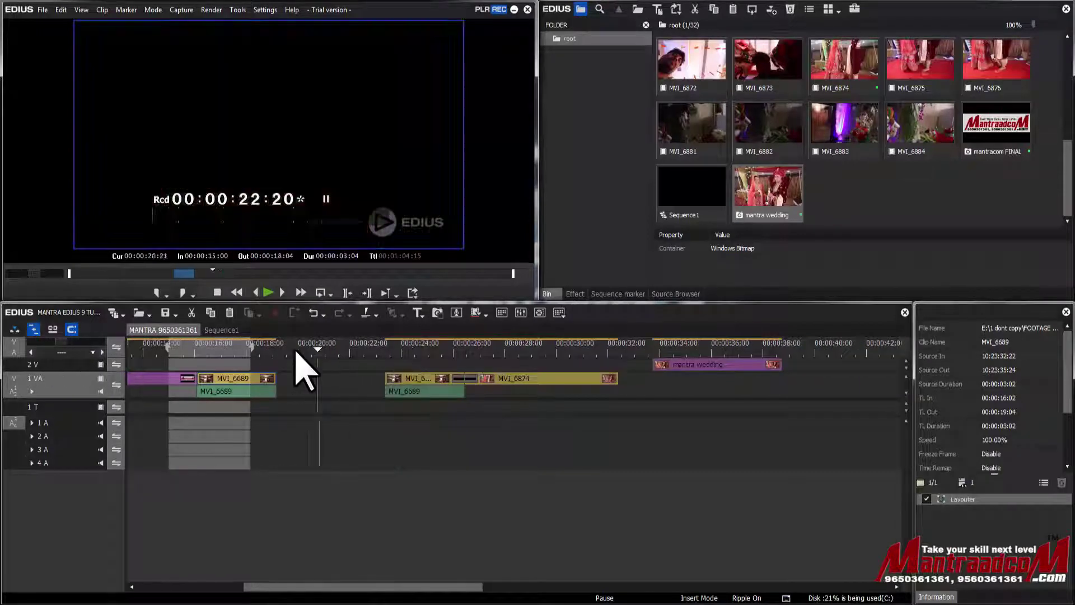
pyautogui.moveTo(300, 587); pyautogui.dragTo(402, 591)
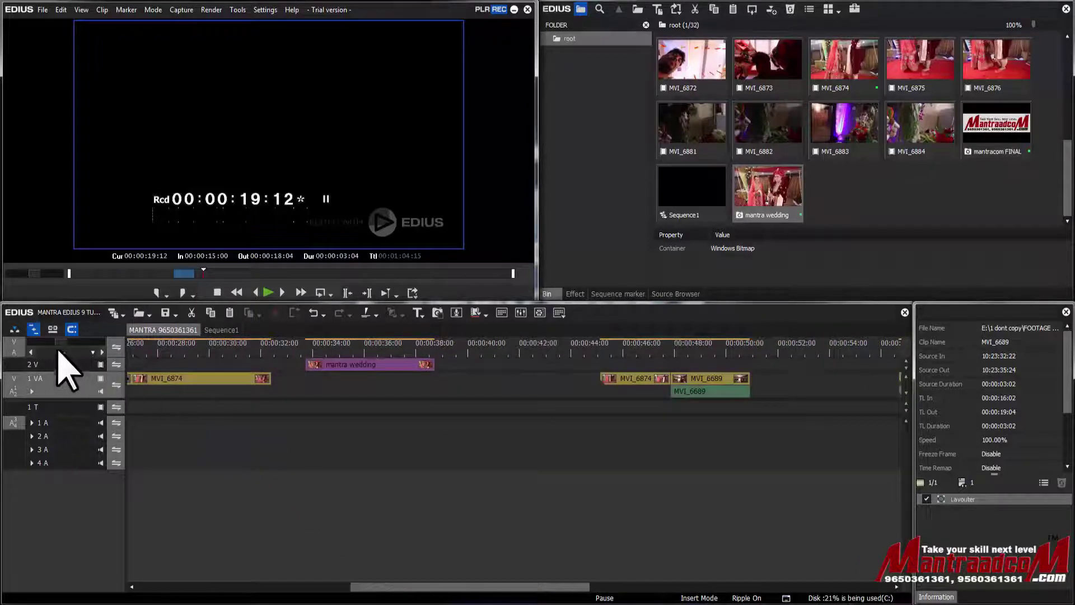
pyautogui.moveTo(55, 341)
pyautogui.mouseDown()
pyautogui.moveTo(38, 338)
pyautogui.moveTo(55, 343)
pyautogui.mouseUp()
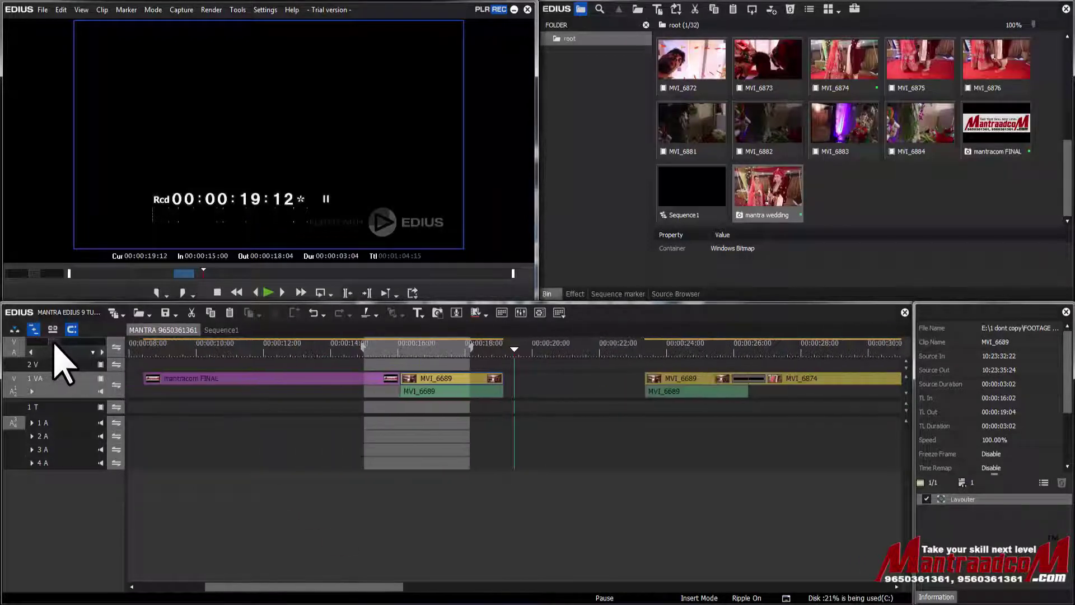
# Clear the timeline's In and Out points and place the playhead at about 00:00:30:09
pyautogui.rightClick(297, 350)
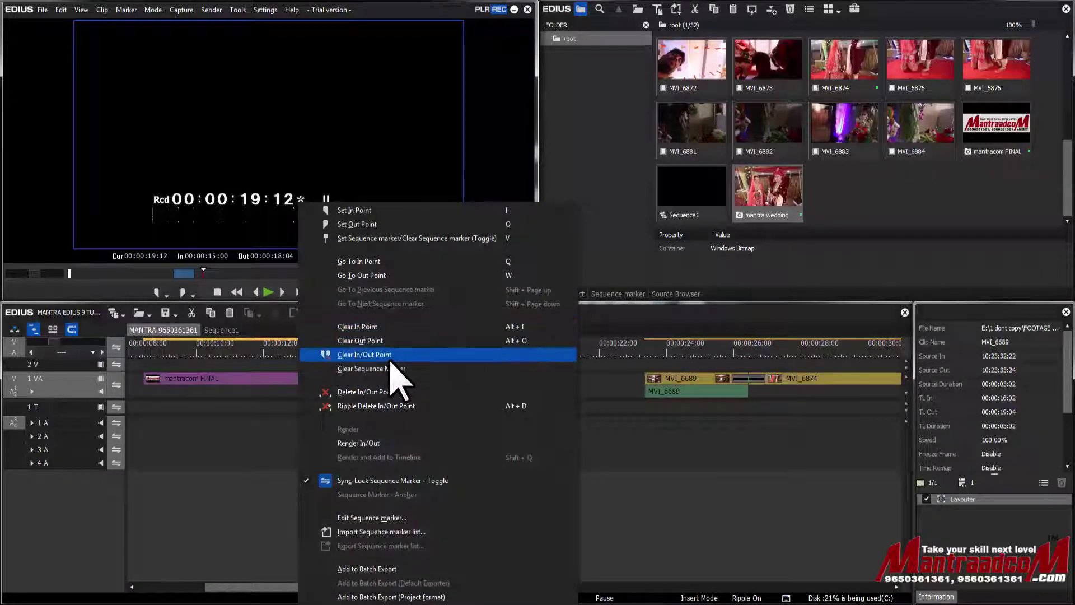
pyautogui.click(391, 358)
pyautogui.click(878, 350)
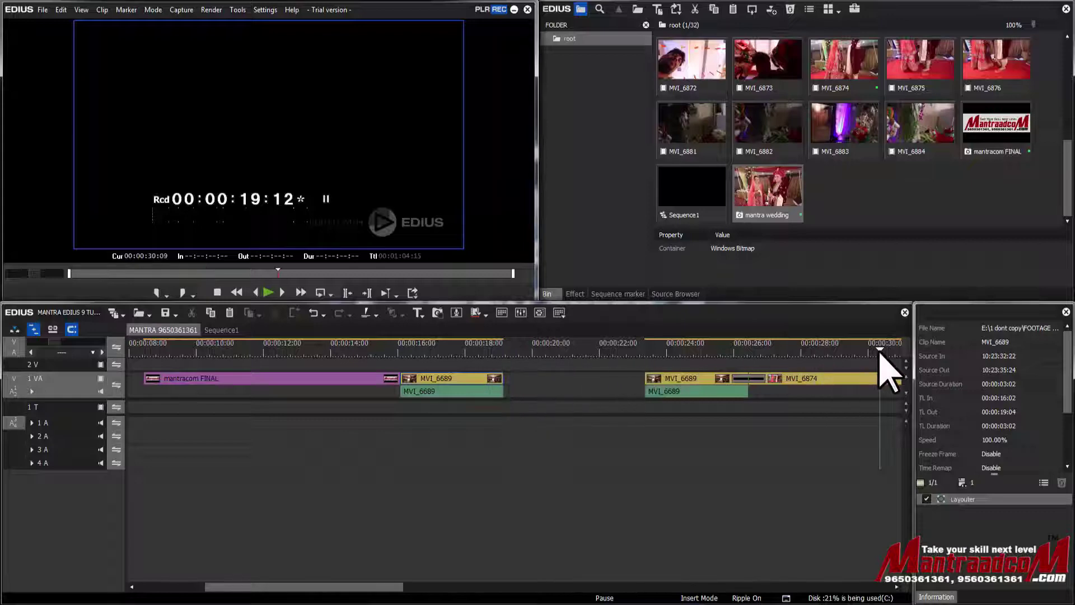
# Zoom the timeline out to a wider scale and move the playhead to about 00:00:20:12
pyautogui.moveTo(53, 342)
pyautogui.mouseDown()
pyautogui.moveTo(102, 342)
pyautogui.moveTo(45, 349)
pyautogui.moveTo(105, 343)
pyautogui.moveTo(32, 347)
pyautogui.moveTo(73, 348)
pyautogui.mouseUp()
pyautogui.click(146, 348)
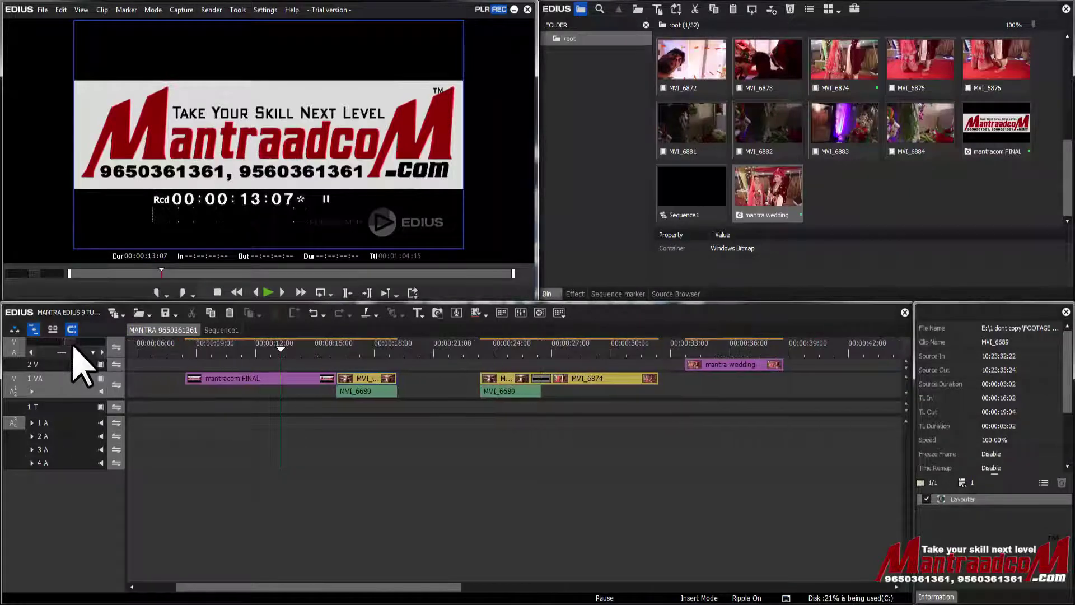
pyautogui.click(423, 351)
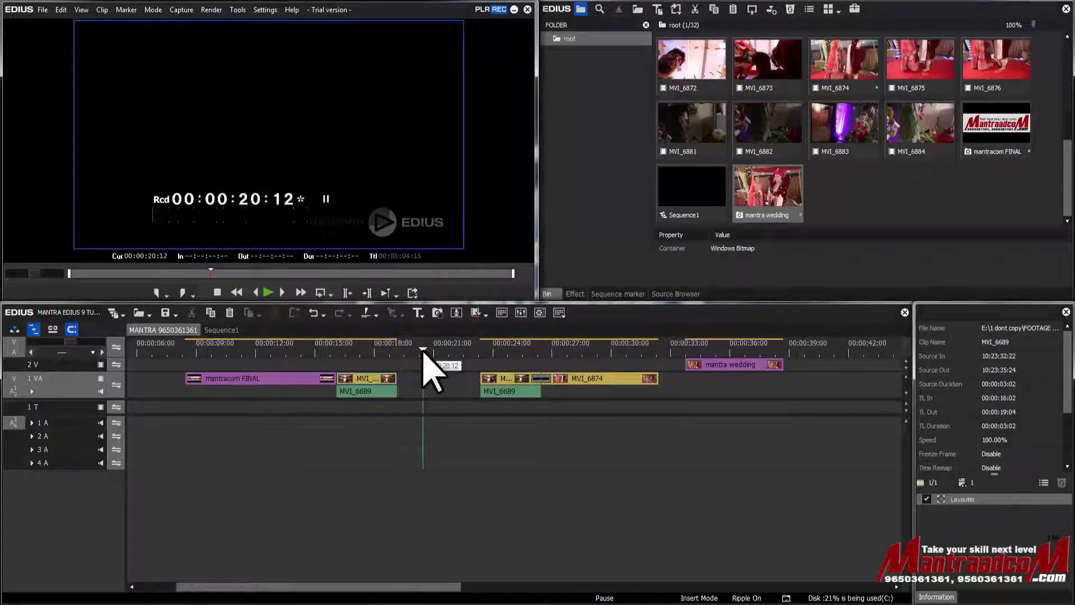
# Mark a timeline range from about 00:00:12:16 to 00:00:16:02, move the playhead to 00:00:36:09, and clear the In and Out points
pyautogui.moveTo(268, 349); pyautogui.dragTo(336, 349)
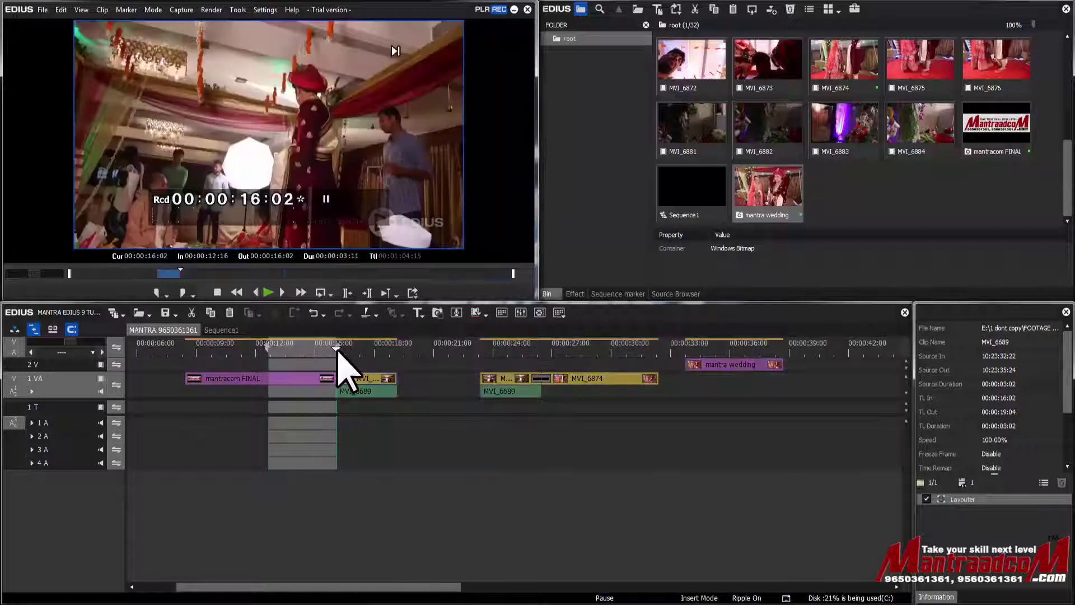
pyautogui.click(737, 347)
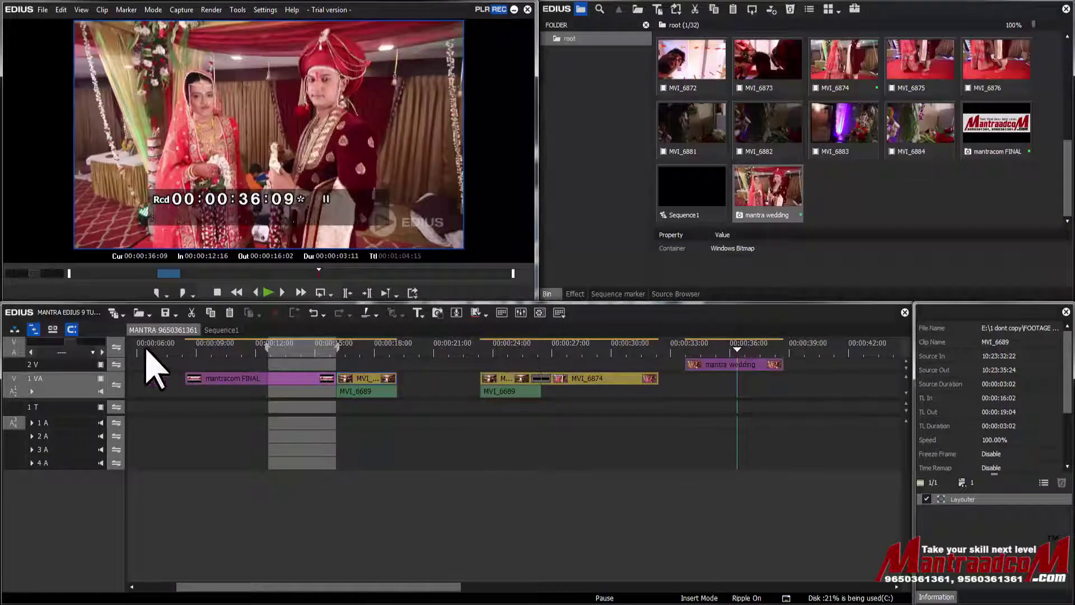
pyautogui.moveTo(72, 341); pyautogui.dragTo(144, 347)
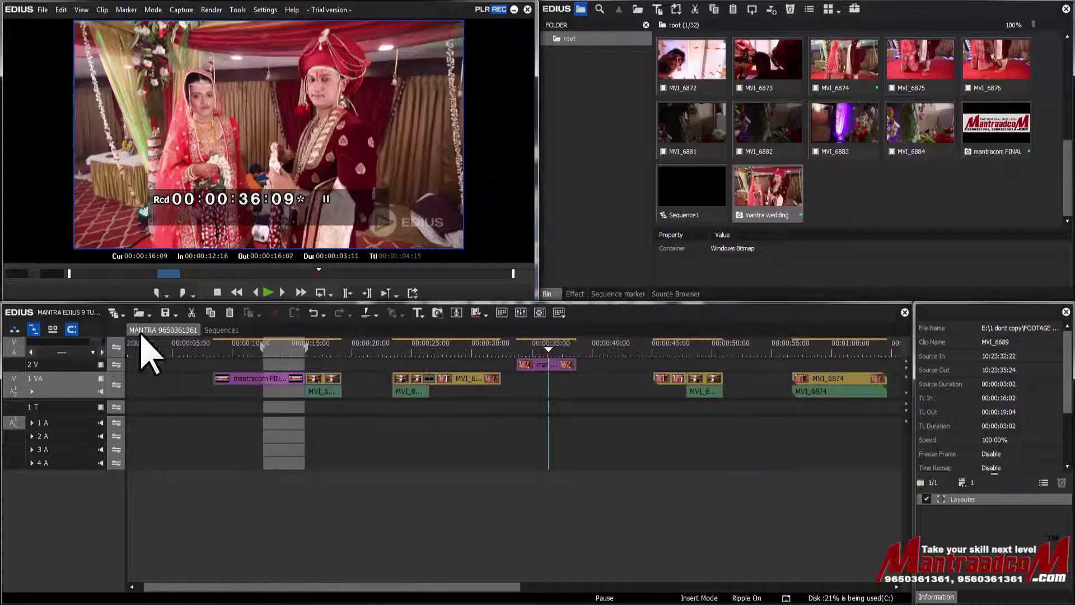
pyautogui.rightClick(338, 347)
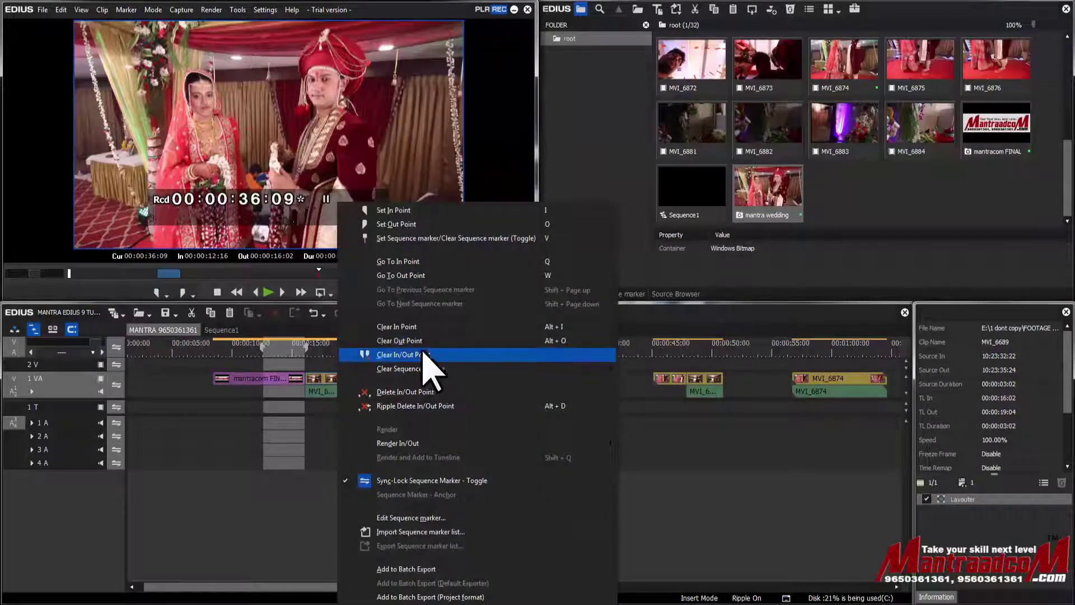
pyautogui.click(424, 354)
# Switch the timeline scale between Fit and 1 Frame with the playhead at about 00:00:20:23, ending at Fit
pyautogui.moveTo(541, 351); pyautogui.dragTo(71, 346)
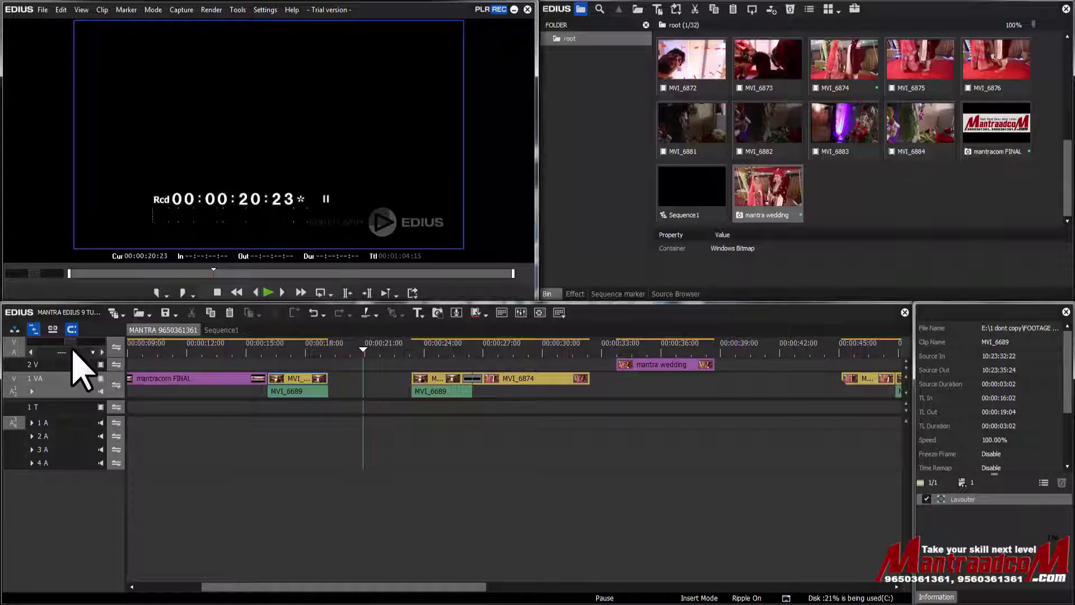
pyautogui.click(81, 353)
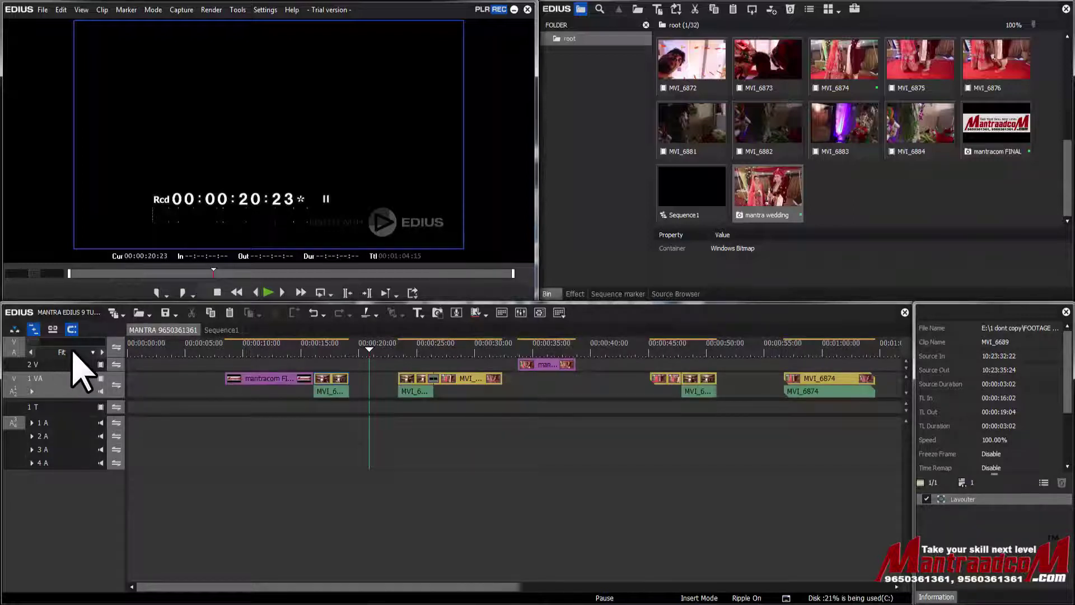
pyautogui.click(74, 353)
pyautogui.click(74, 352)
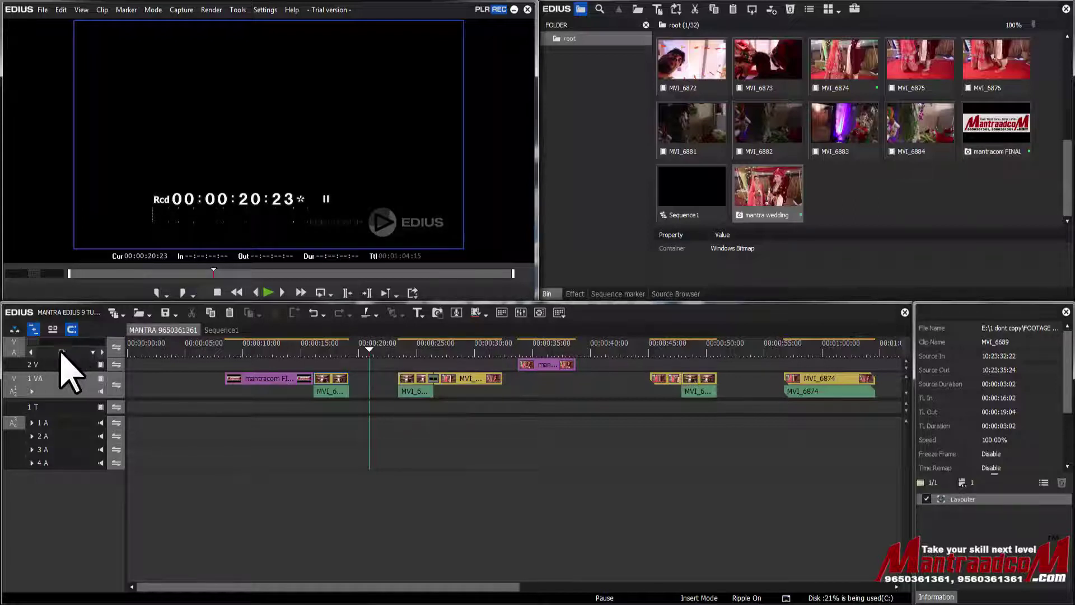
pyautogui.click(64, 353)
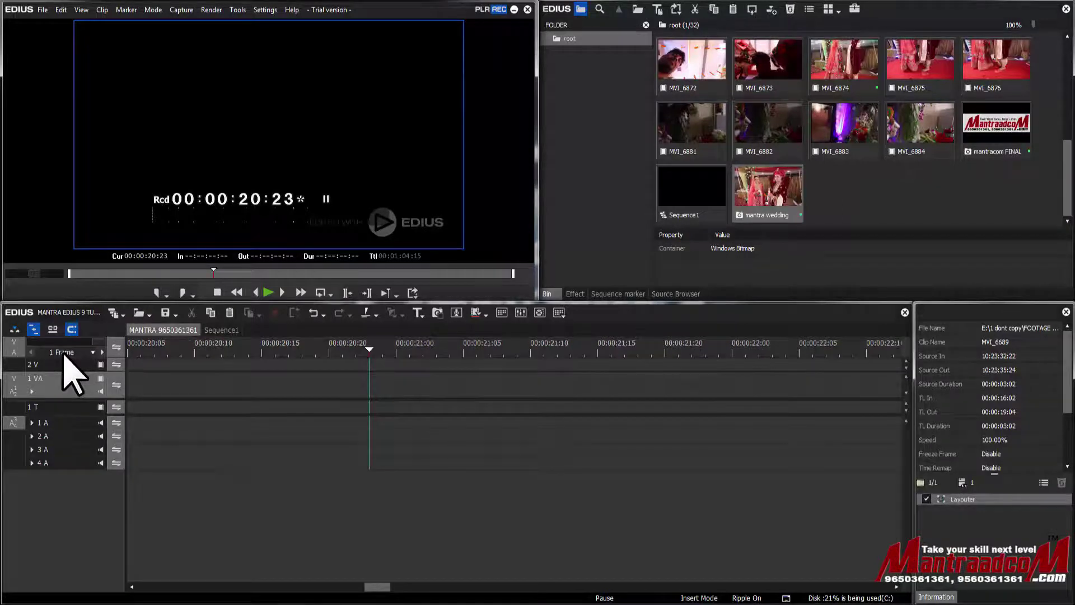
pyautogui.click(64, 353)
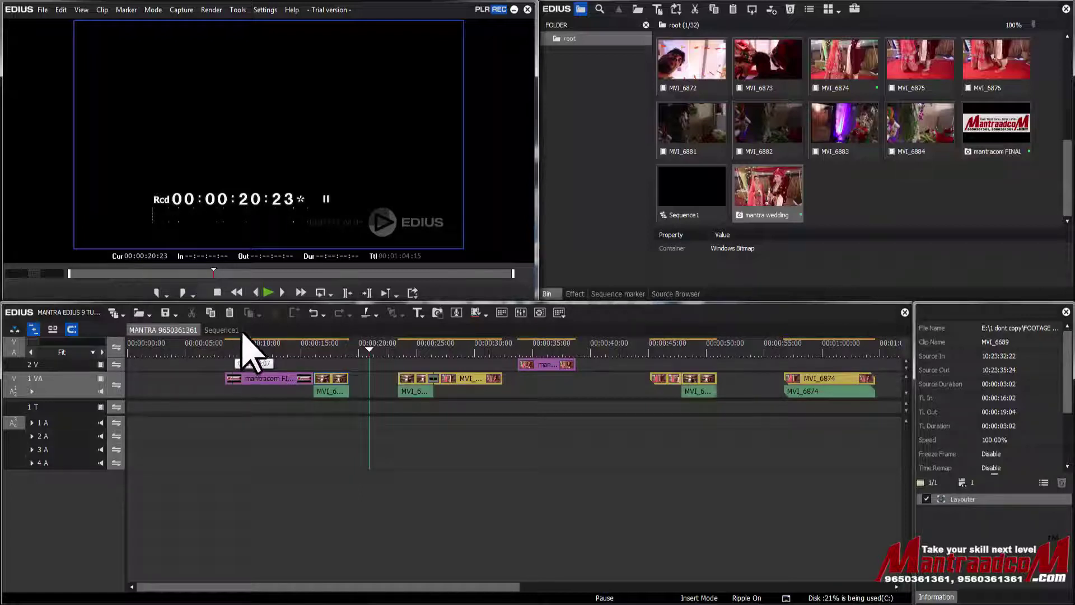
# Check the available timeline scale presets, place the playhead at about 00:00:08:11, and apply the 1 Frame scale
pyautogui.click(93, 352)
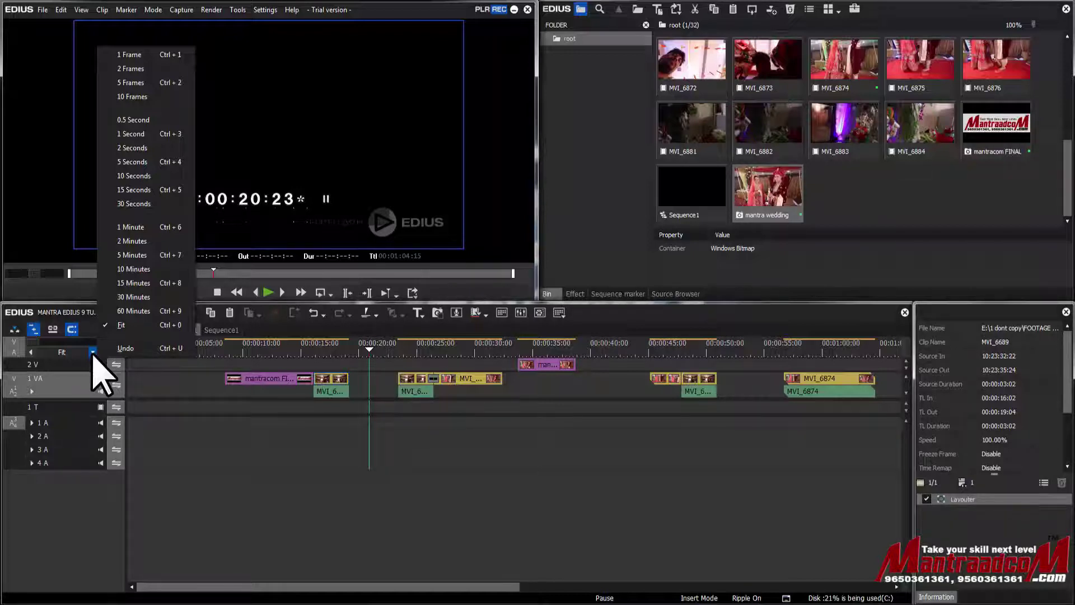
pyautogui.click(225, 351)
pyautogui.hotkey('ctrl', '1')
# Zoom the timeline repeatedly out and in through scales from 5 Frames to 1 Minute, finishing with the whole sequence fitted
pyautogui.scroll(-7, 253, 382)
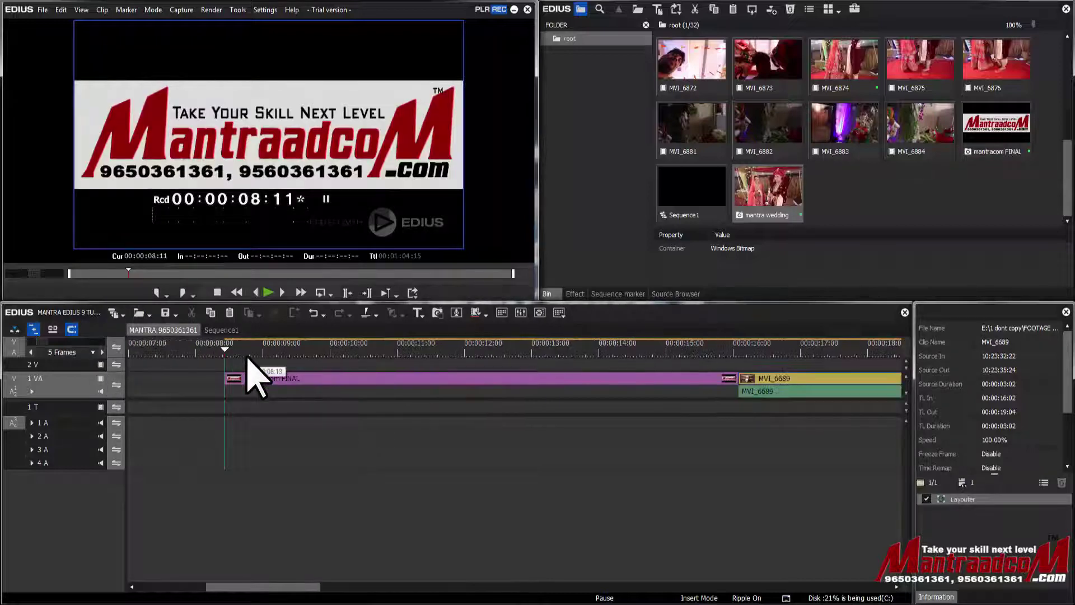
pyautogui.scroll(6, 254, 381)
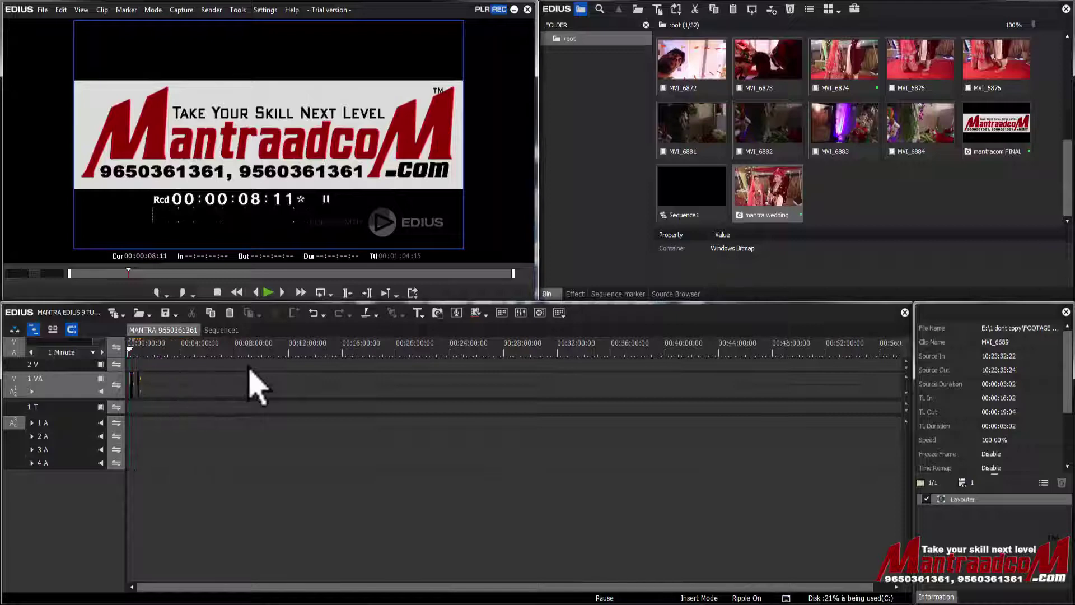
pyautogui.scroll(-4, 253, 381)
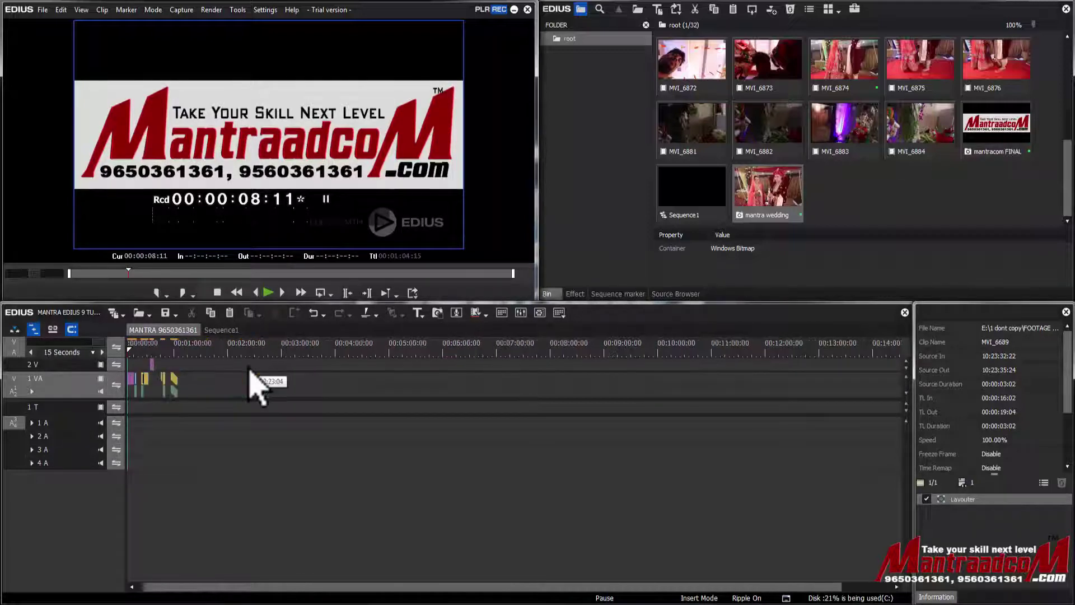
pyautogui.scroll(2, 253, 381)
pyautogui.scroll(1, 250, 371)
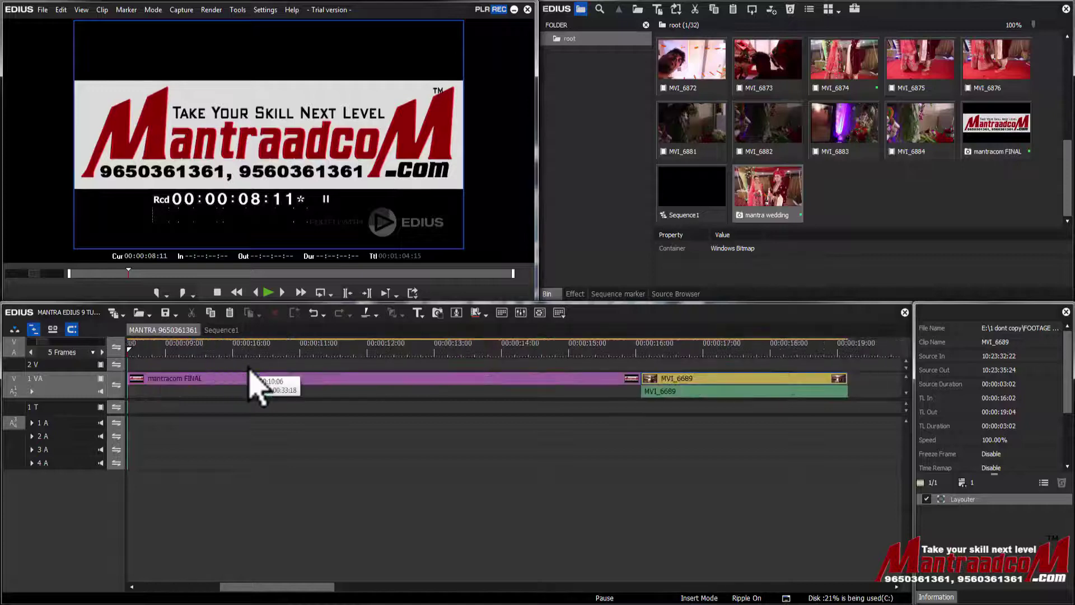
pyautogui.scroll(-3, 250, 372)
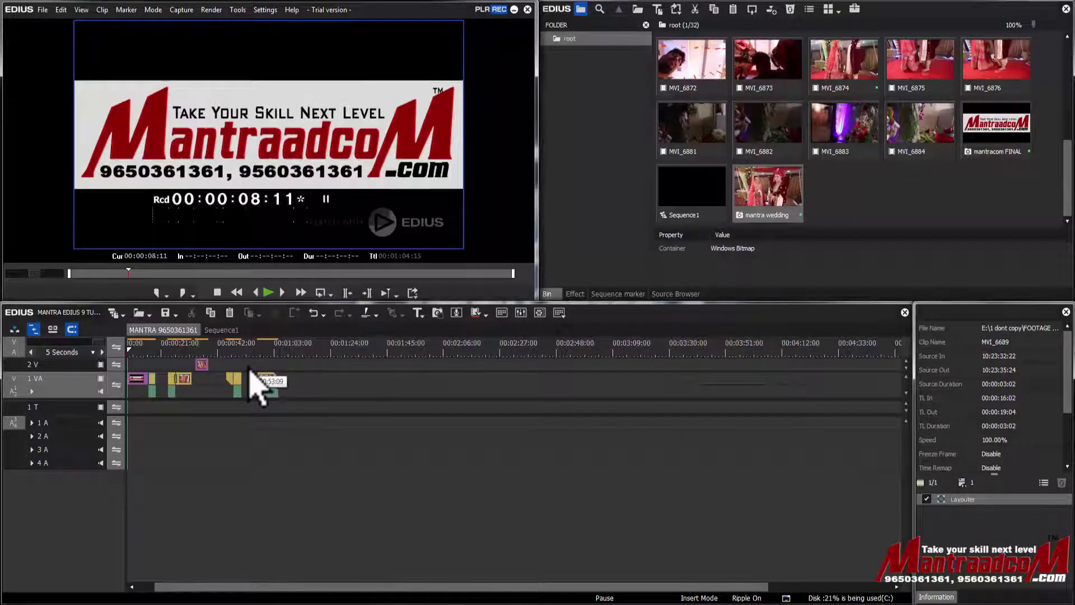
pyautogui.hotkey('ctrl', '0')
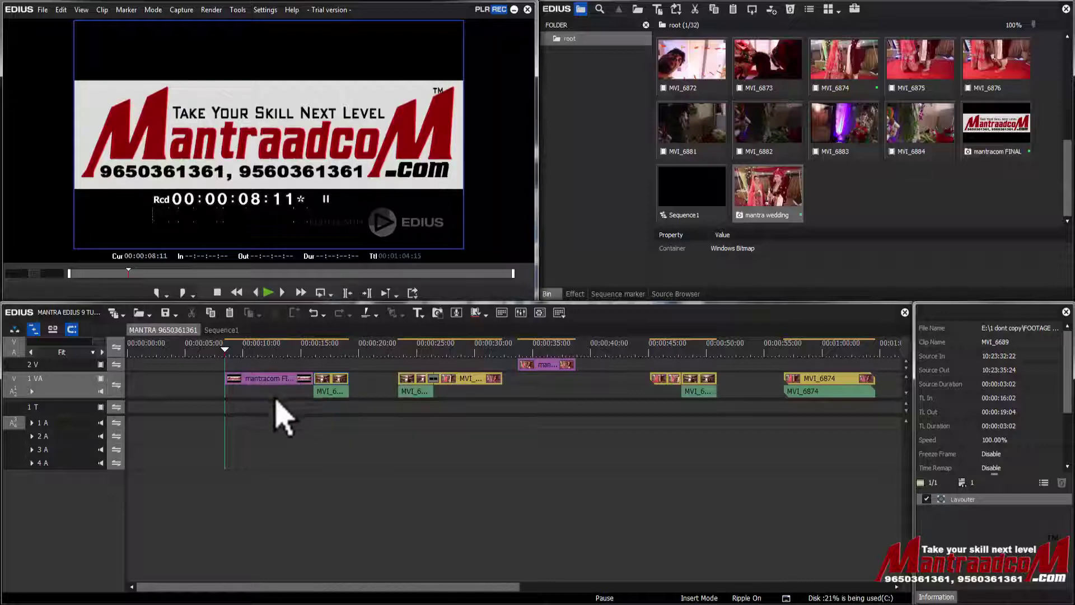
# Toggle the timeline scale between Fit and 5 Seconds, finishing at Fit
pyautogui.hotkey('ctrl', '0')
pyautogui.hotkey('ctrl', '0')
pyautogui.hotkey('ctrl', '0')
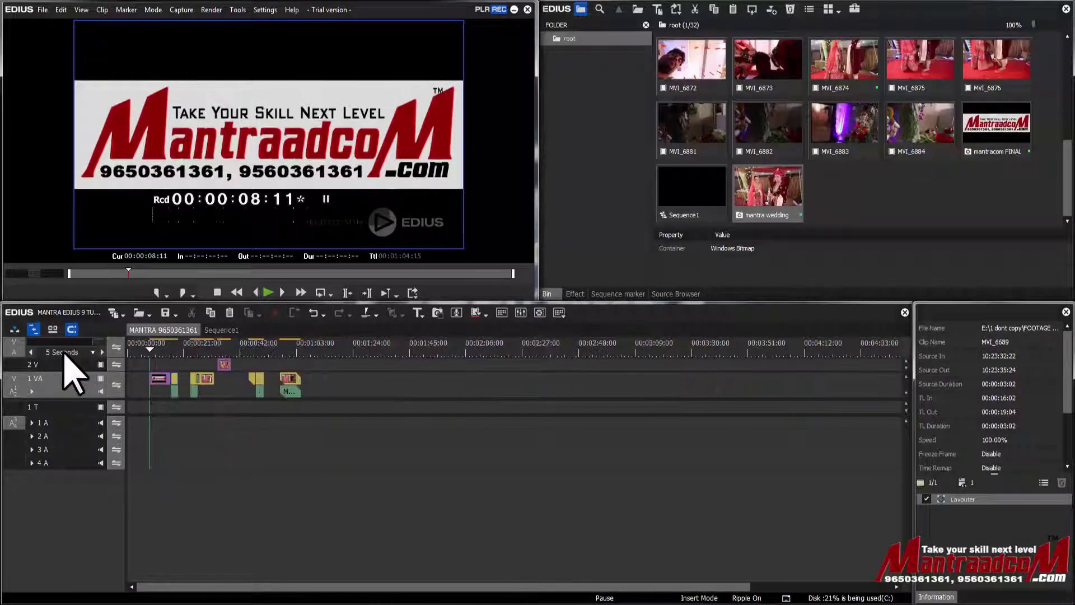
pyautogui.hotkey('ctrl', '0')
pyautogui.hotkey('ctrl', '0')
pyautogui.hotkey('ctrl', '0')
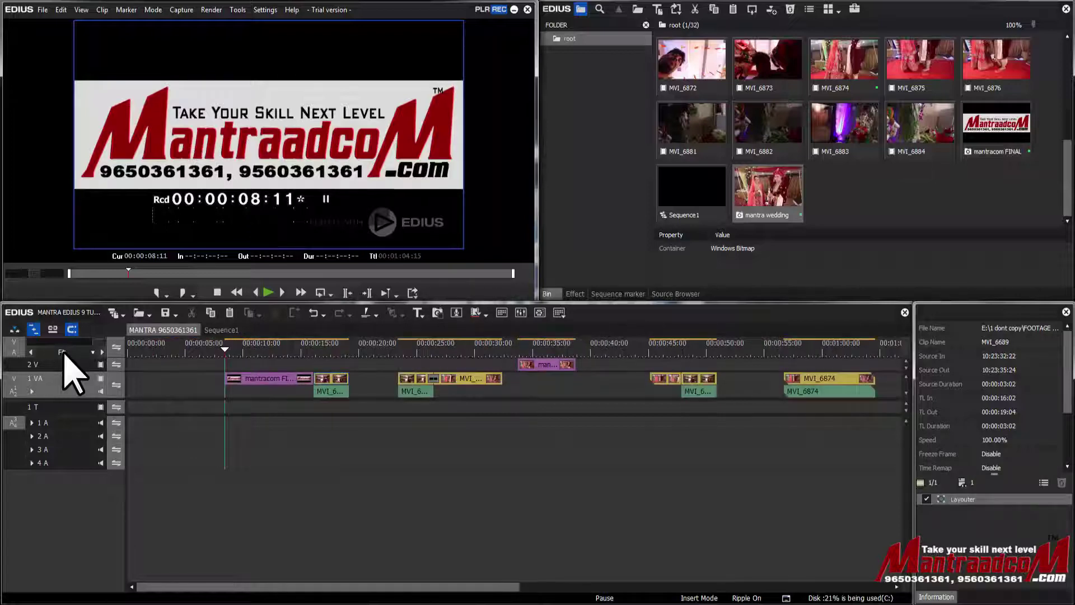
# Switch the timeline scale between 1 Second and Fit, ending at 1 Second, and move the playhead to about 00:00:10:19
pyautogui.hotkey('ctrl', '+')
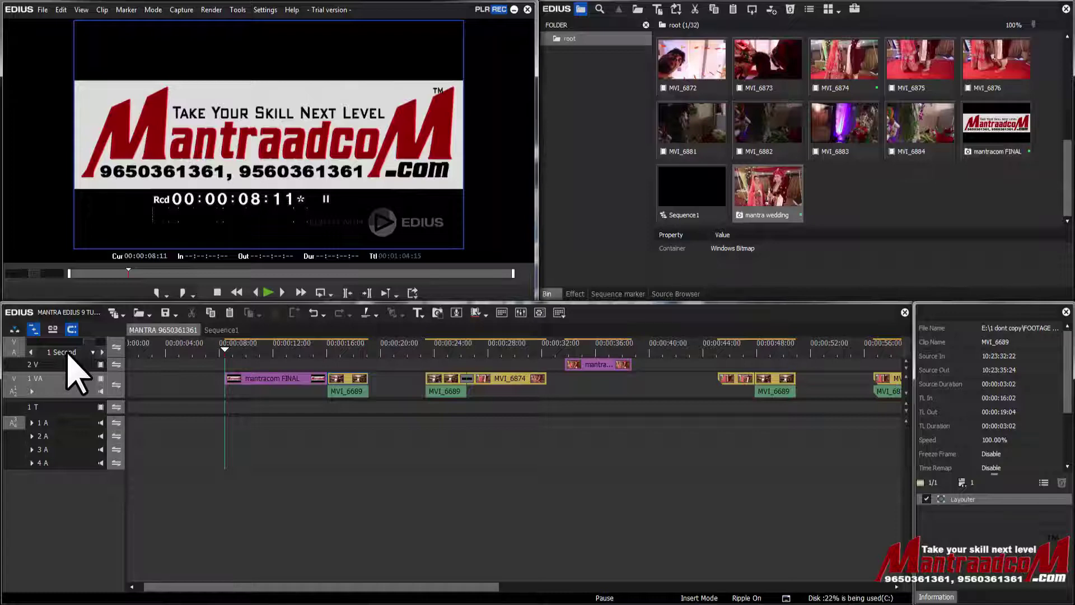
pyautogui.hotkey('ctrl', '0')
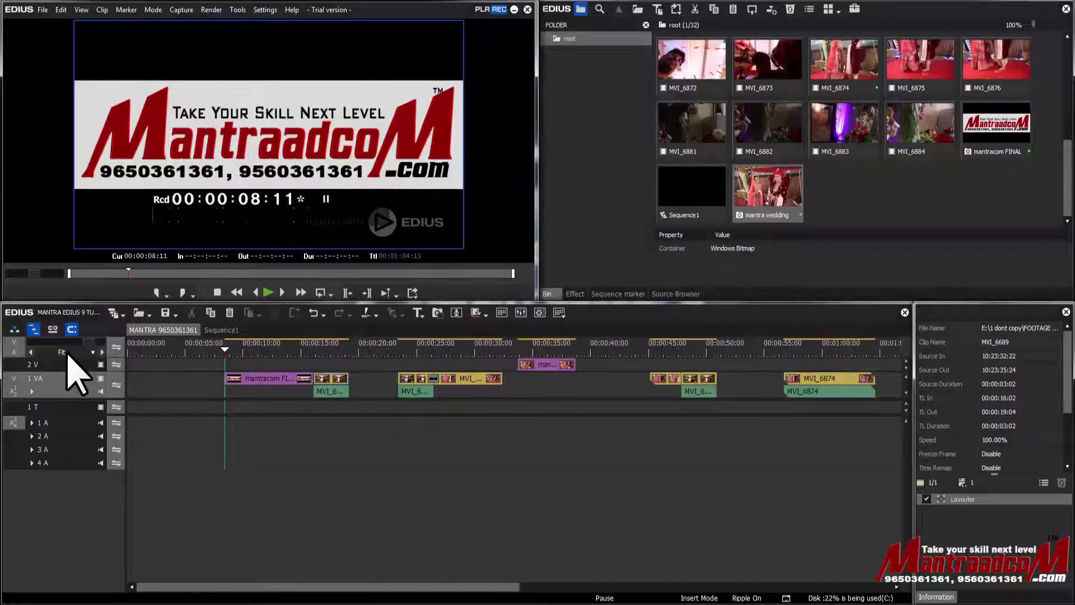
pyautogui.hotkey('ctrl', '+')
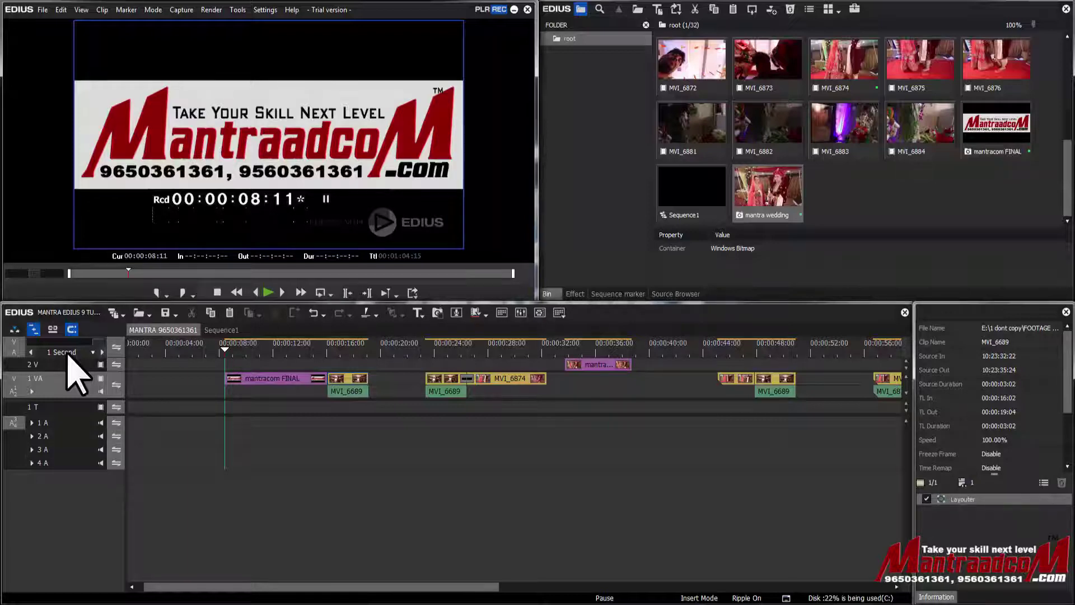
pyautogui.moveTo(225, 359); pyautogui.dragTo(255, 358)
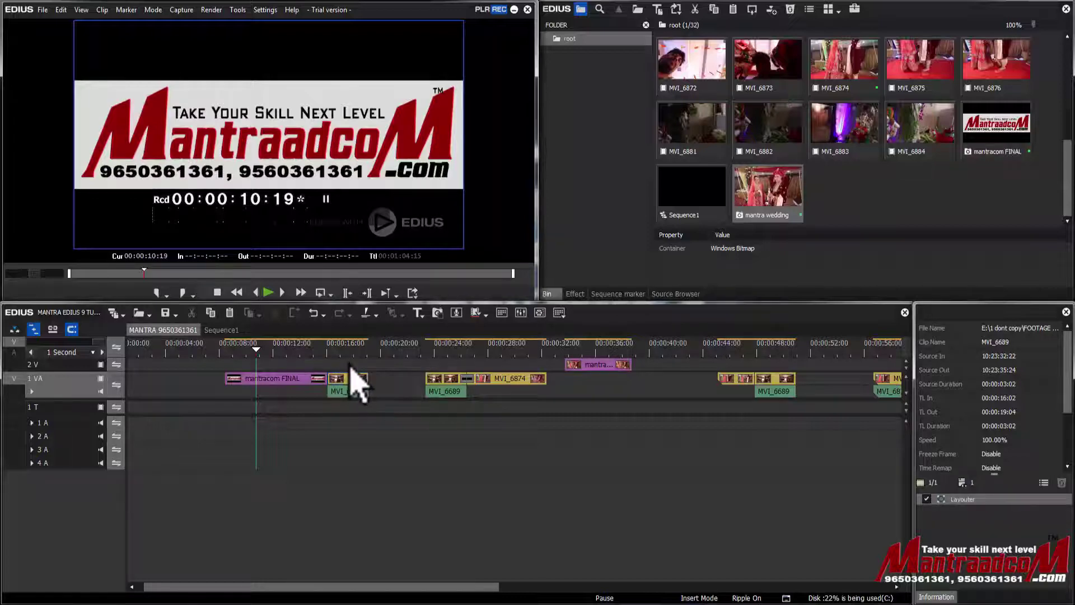
# Area-zoom into the start of the MVI_6689 clip near 00:00:23, zoom back out, and fit the whole sequence in the timeline
pyautogui.moveTo(350, 364); pyautogui.dragTo(644, 444)
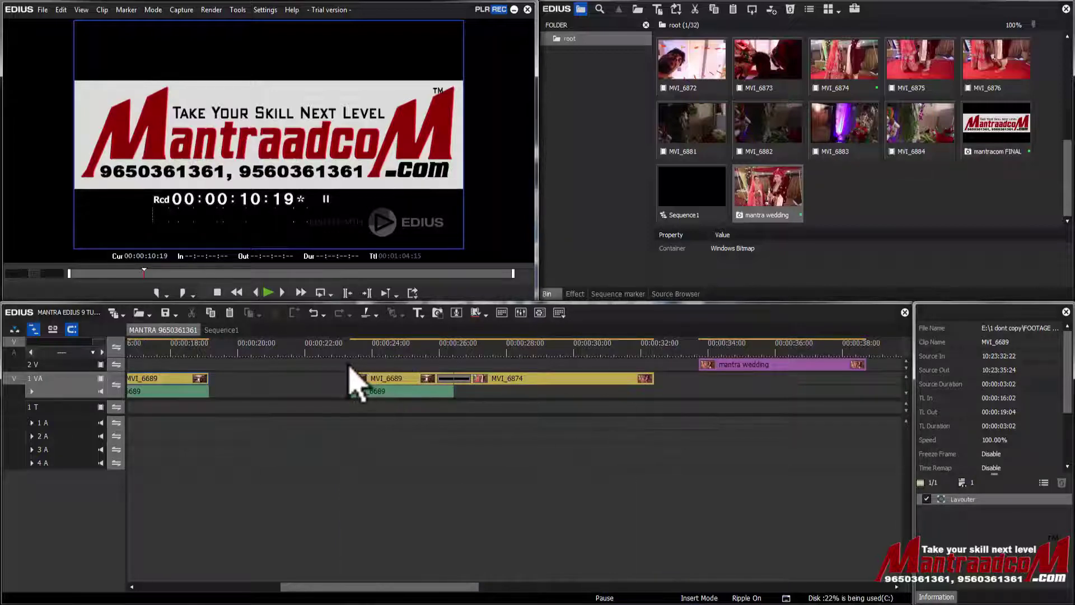
pyautogui.moveTo(353, 376); pyautogui.dragTo(492, 456)
pyautogui.moveTo(396, 384); pyautogui.dragTo(192, 387)
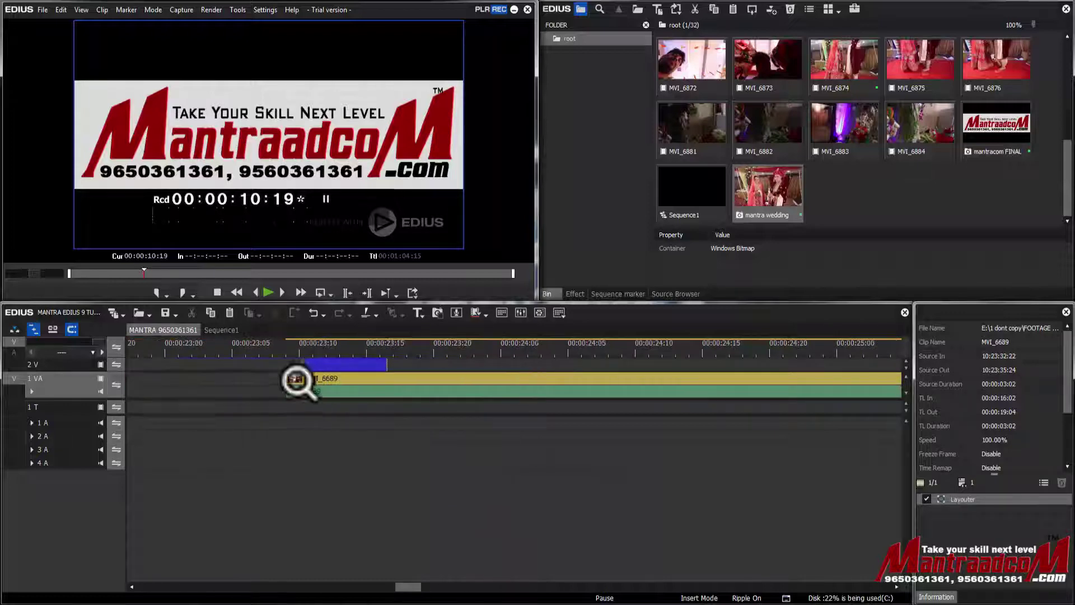
pyautogui.moveTo(297, 380); pyautogui.dragTo(17, 378)
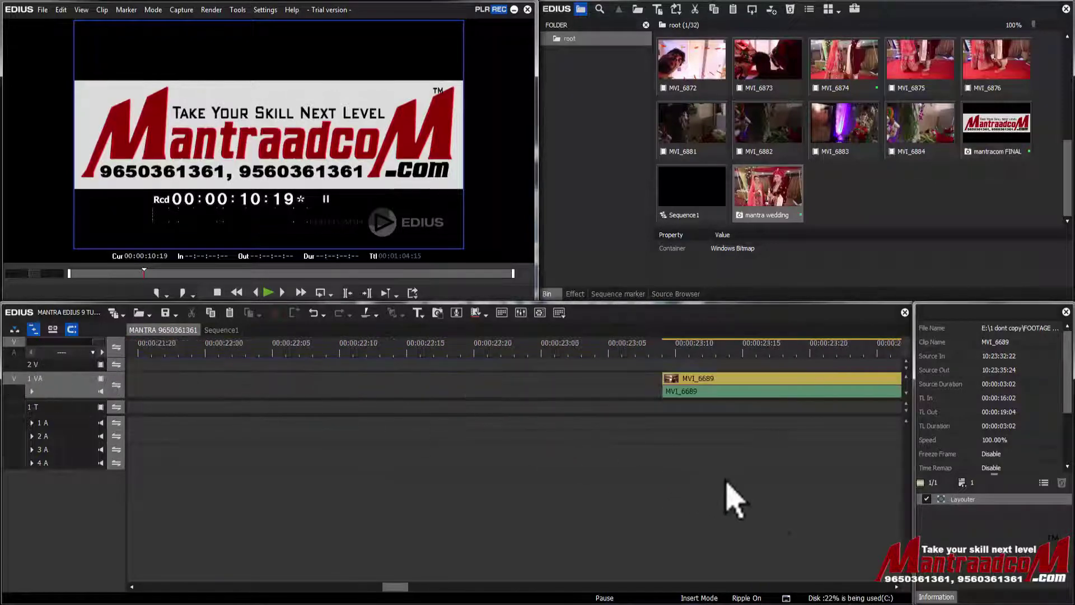
pyautogui.moveTo(776, 517); pyautogui.dragTo(24, 427)
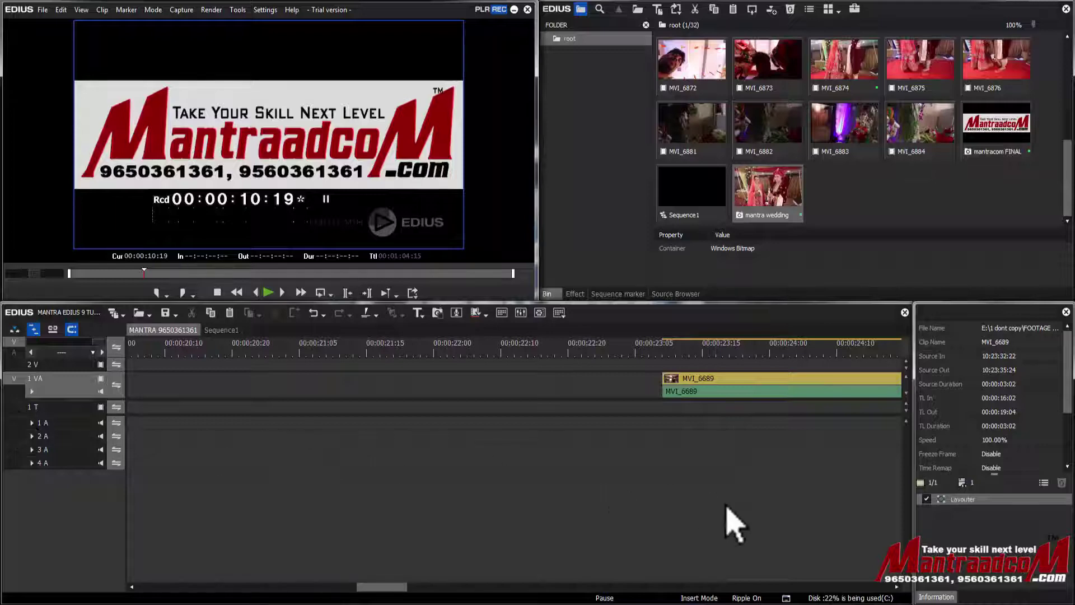
pyautogui.click(67, 352)
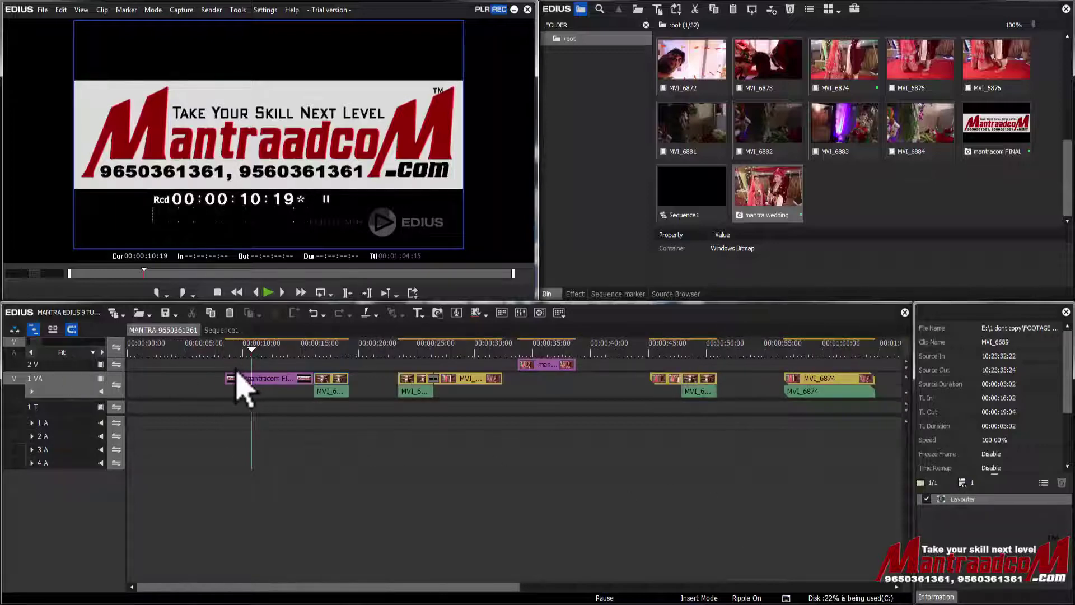
# Area-zoom the timeline around the mantracom FINAL clip and the MVI_6689 clip beside it, and pan along the neighbouring clips
pyautogui.moveTo(212, 365); pyautogui.dragTo(508, 477)
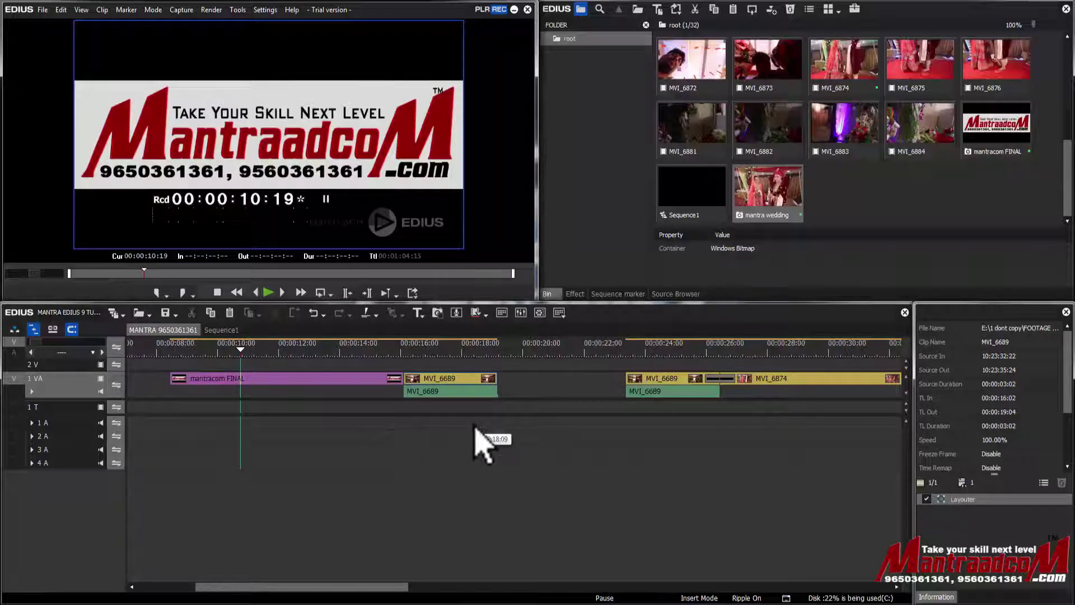
pyautogui.moveTo(503, 439); pyautogui.dragTo(499, 468)
pyautogui.moveTo(339, 586); pyautogui.dragTo(308, 586)
pyautogui.moveTo(364, 478); pyautogui.dragTo(634, 443)
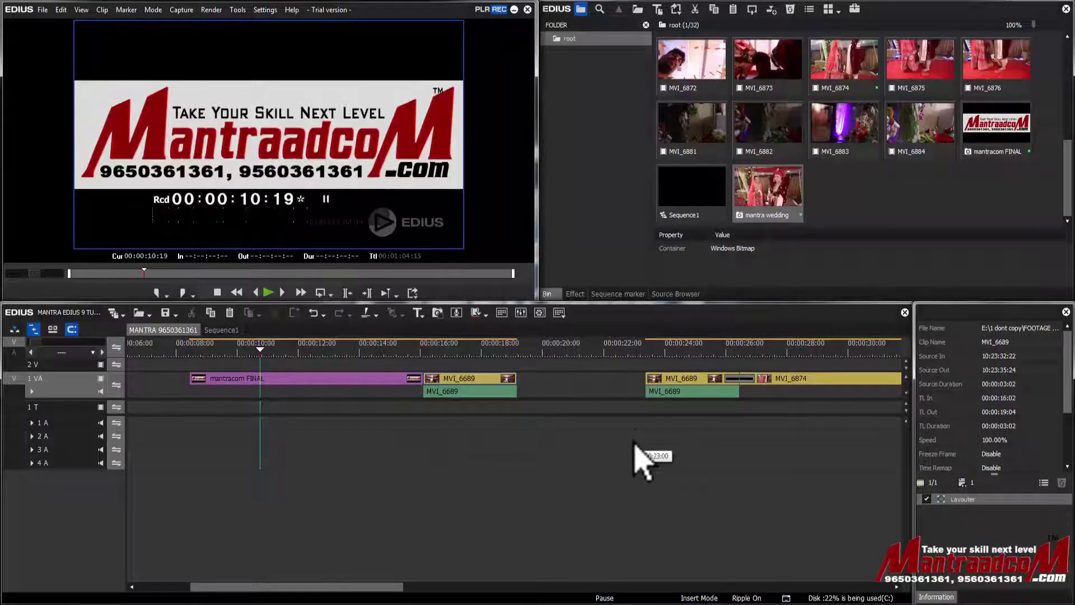
pyautogui.moveTo(635, 444)
pyautogui.mouseDown()
pyautogui.moveTo(472, 391)
pyautogui.moveTo(679, 461)
pyautogui.moveTo(480, 467)
pyautogui.moveTo(689, 396)
pyautogui.moveTo(727, 448)
pyautogui.moveTo(392, 448)
pyautogui.moveTo(573, 462)
pyautogui.moveTo(619, 452)
pyautogui.mouseUp()
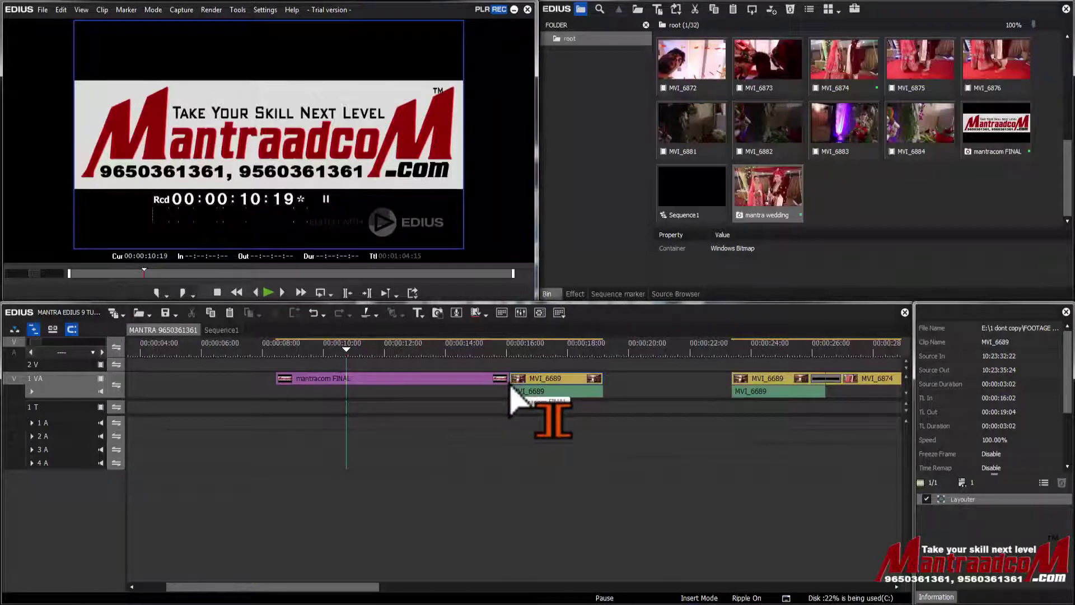
# Area-zoom into the cut between mantracom FINAL and MVI_6689, and return the timeline to the Fit scale
pyautogui.moveTo(469, 359); pyautogui.dragTo(636, 446)
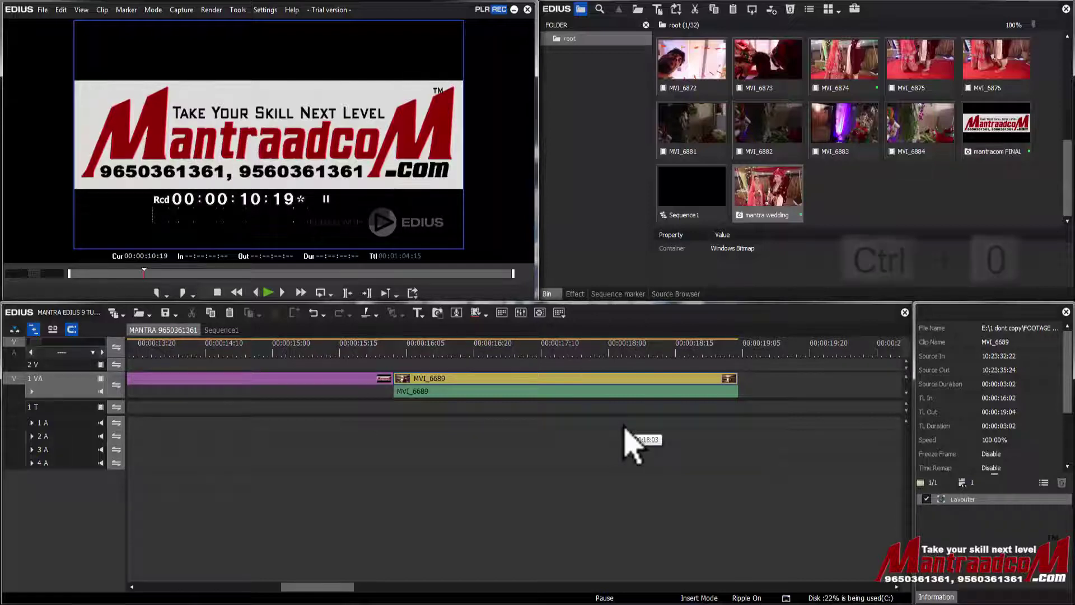
pyautogui.hotkey('ctrl', '0')
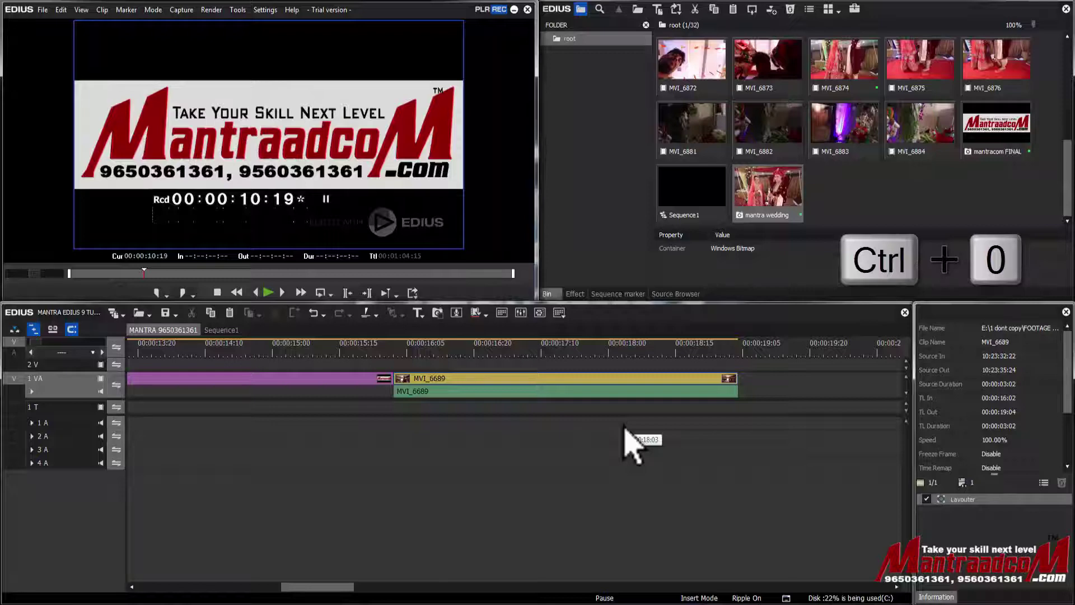
pyautogui.click(62, 351)
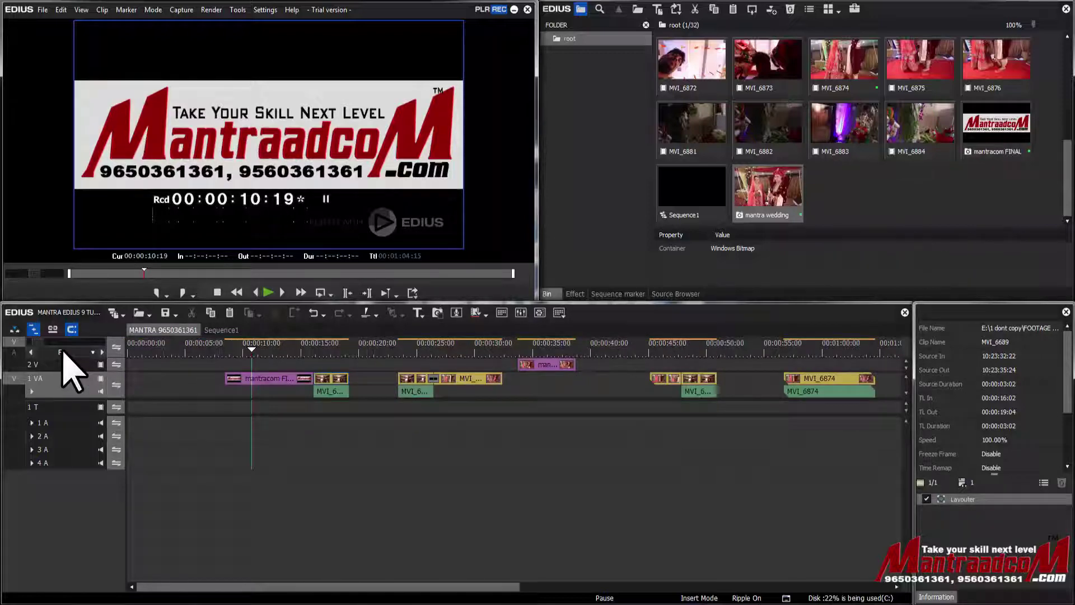